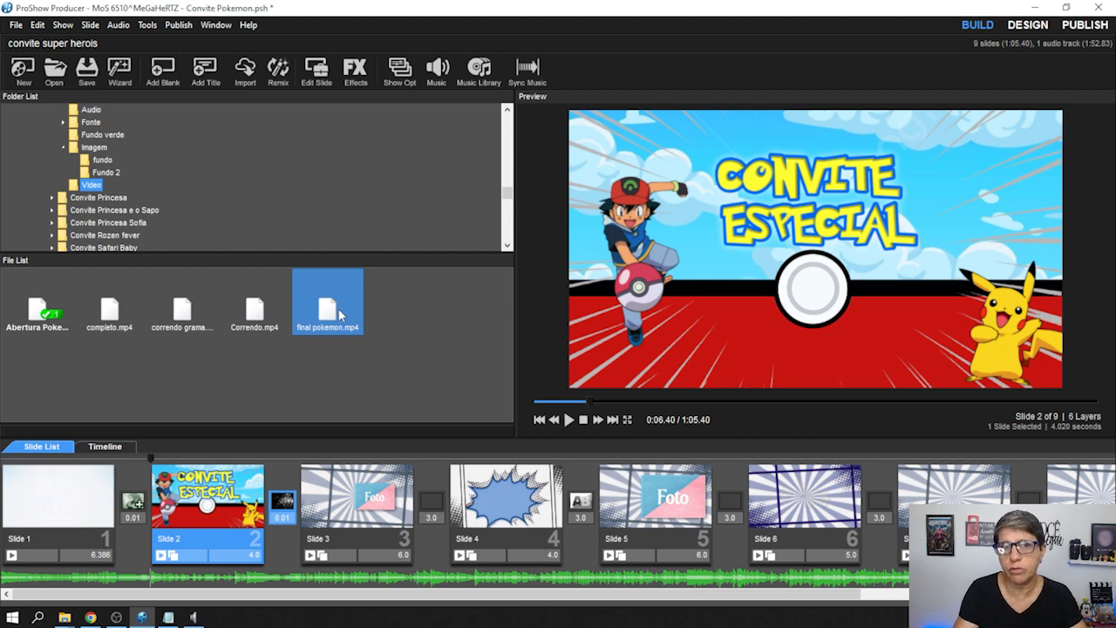
Insert correndo grama.mp4 from File Explorer's Convite Pokemon Video folder as a new slide directly after slide 2
key(alt+Tab)
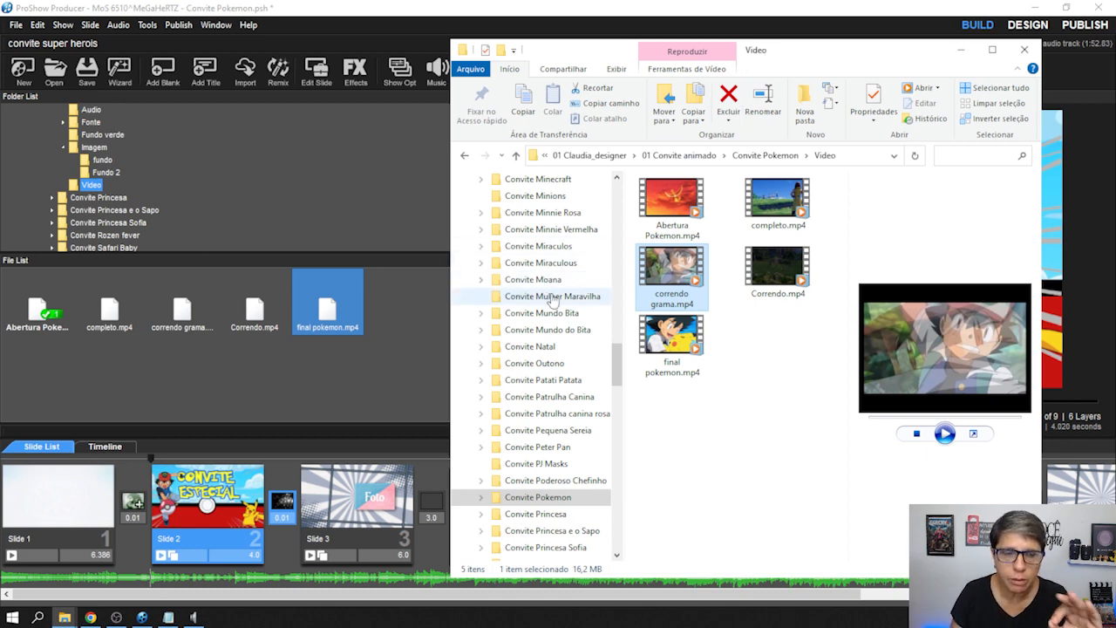
drag(687, 52, 723, 28)
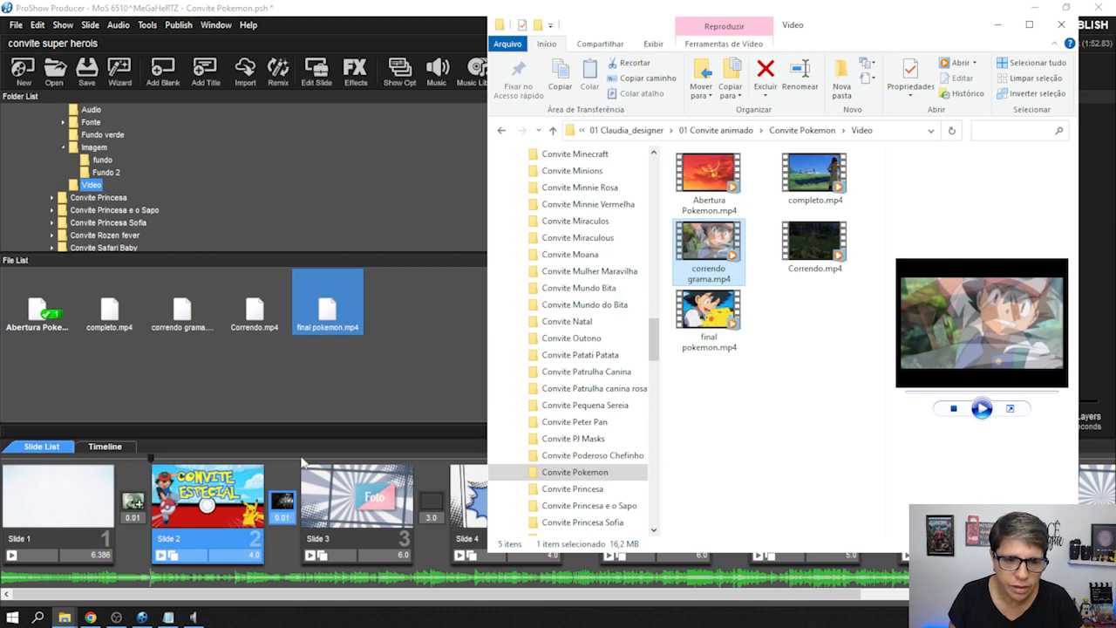
drag(713, 253, 298, 493)
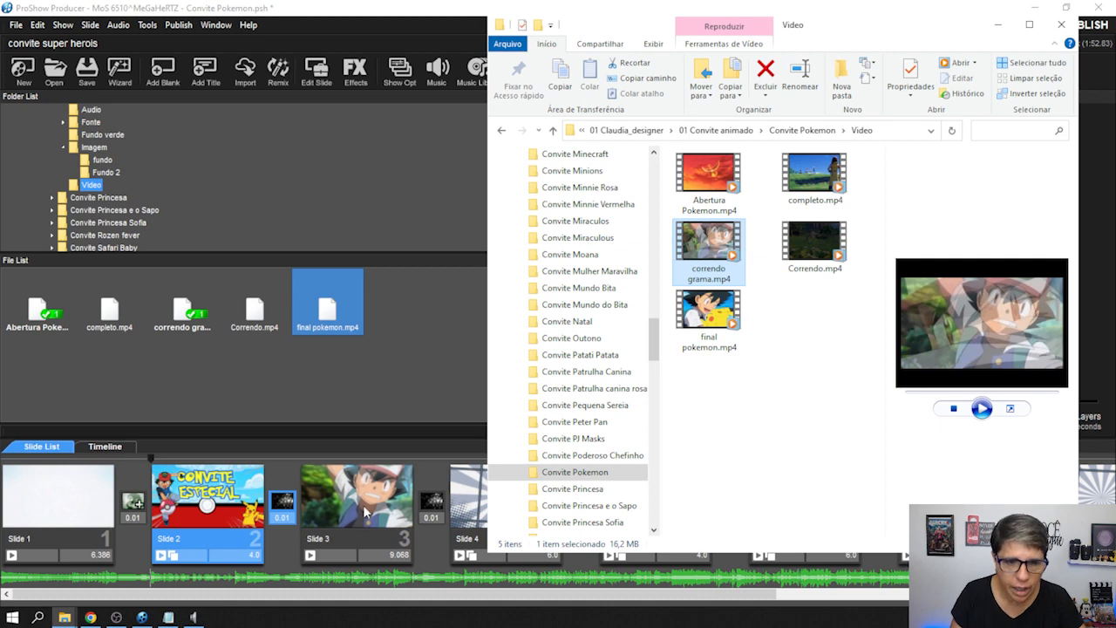
click(997, 24)
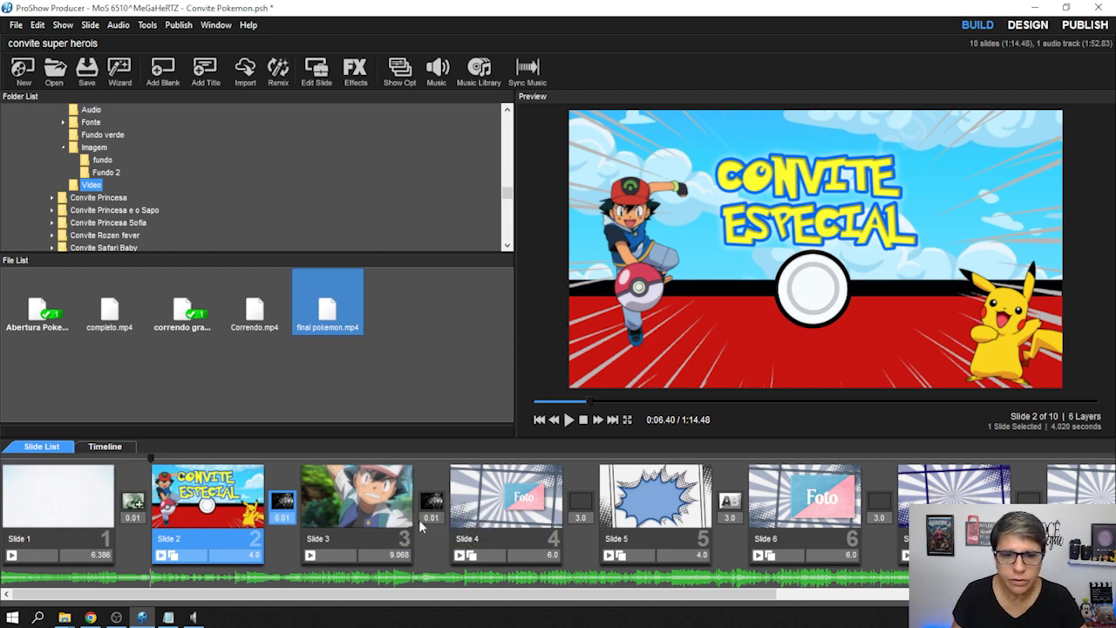
Start trimming the correndo grama video on slide 3, setting its start frame to 2.793
click(366, 505)
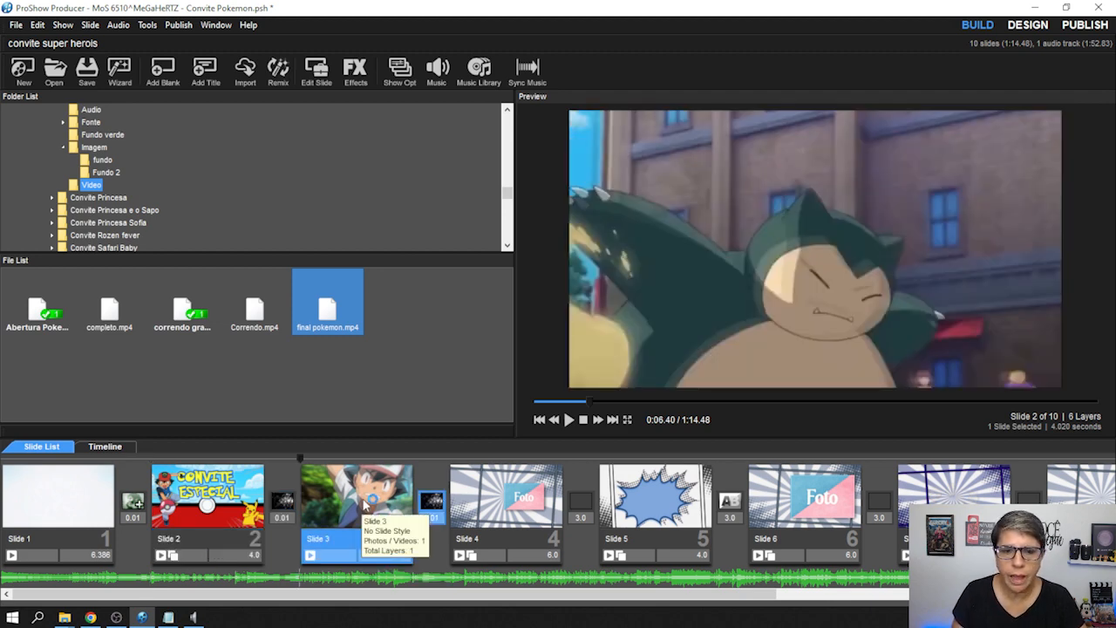
double_click(368, 502)
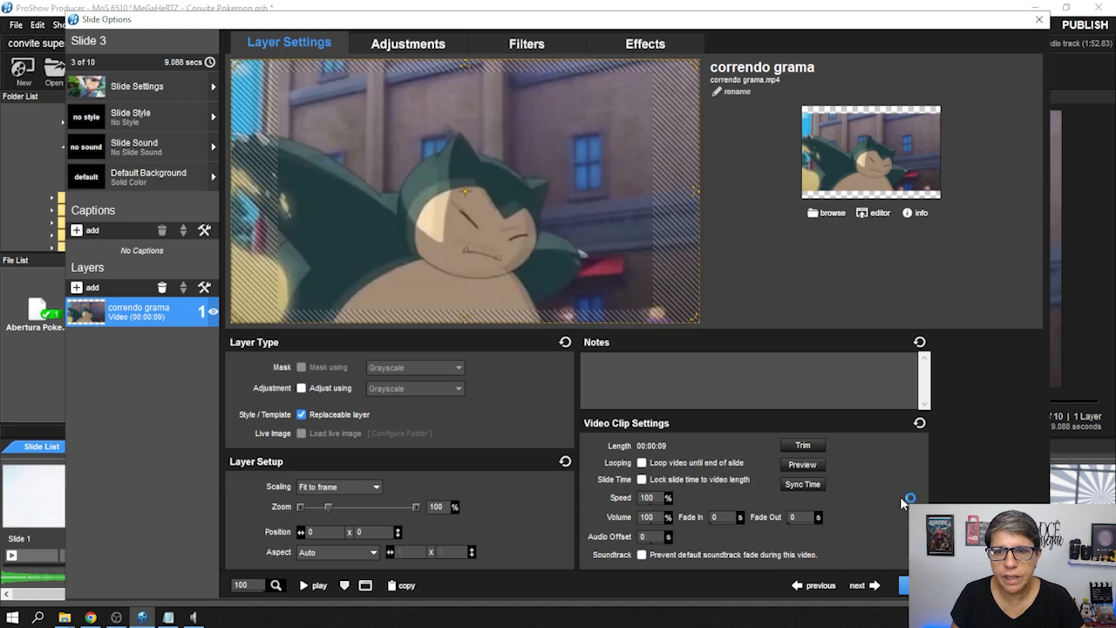
click(931, 585)
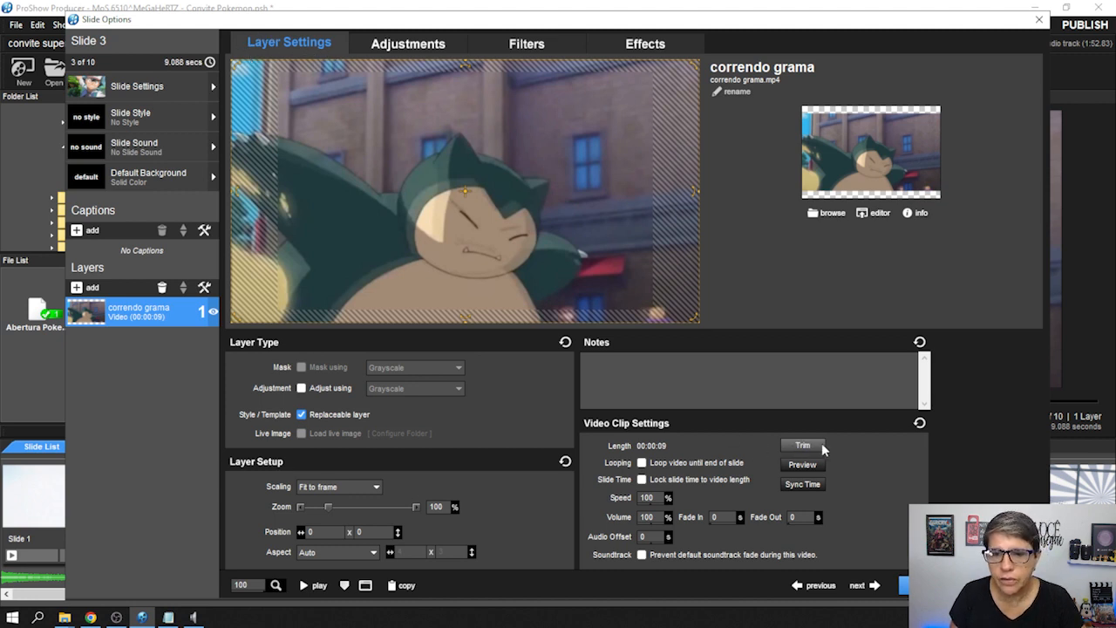
click(423, 46)
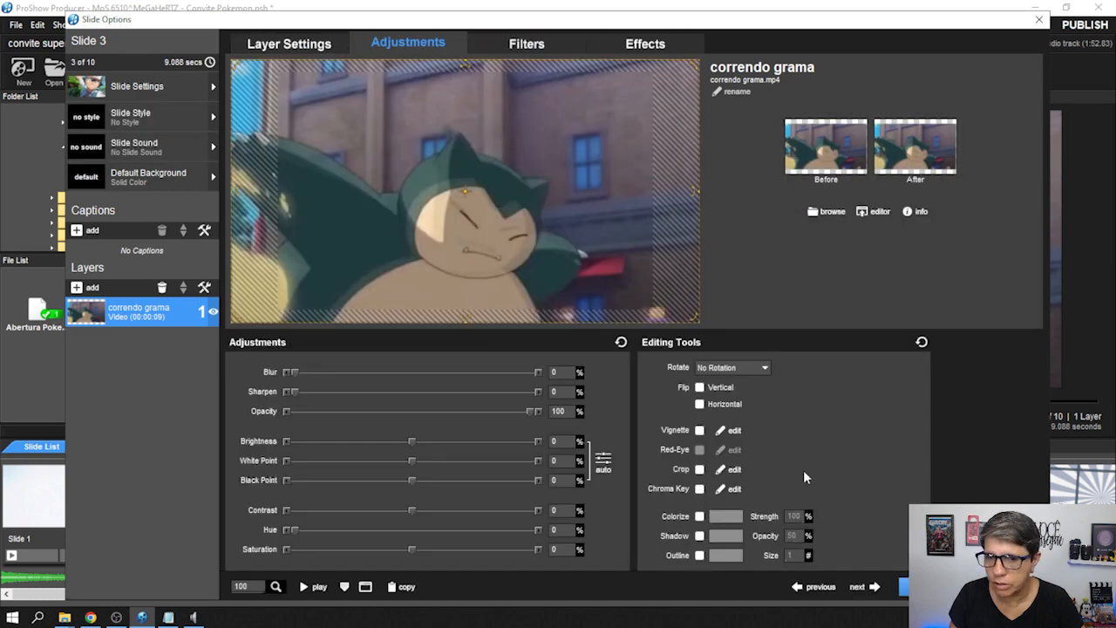
click(280, 45)
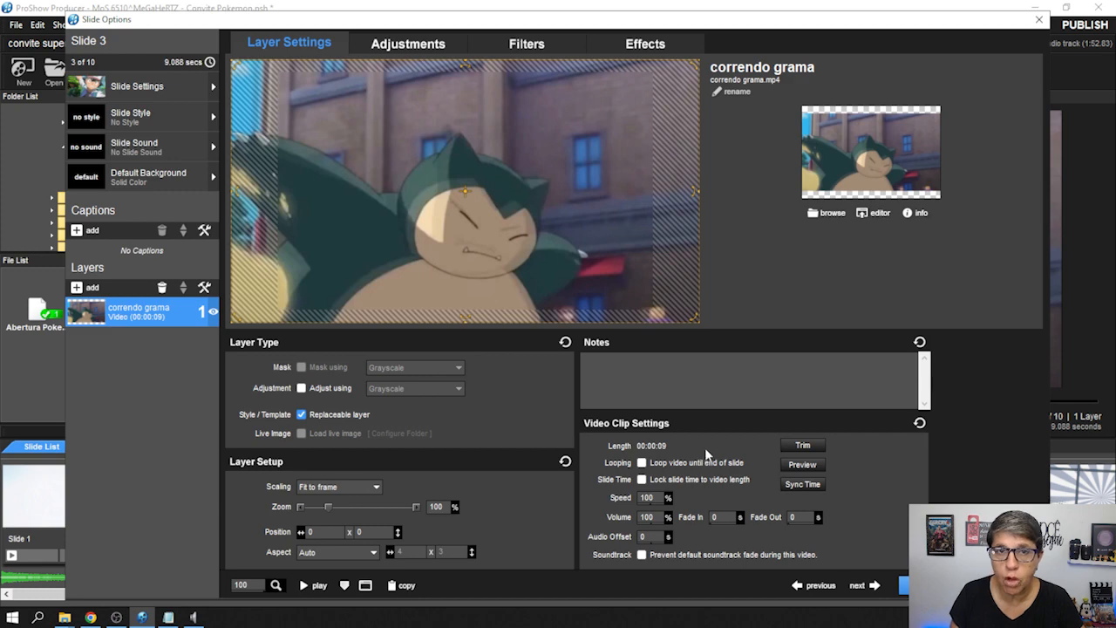
click(806, 446)
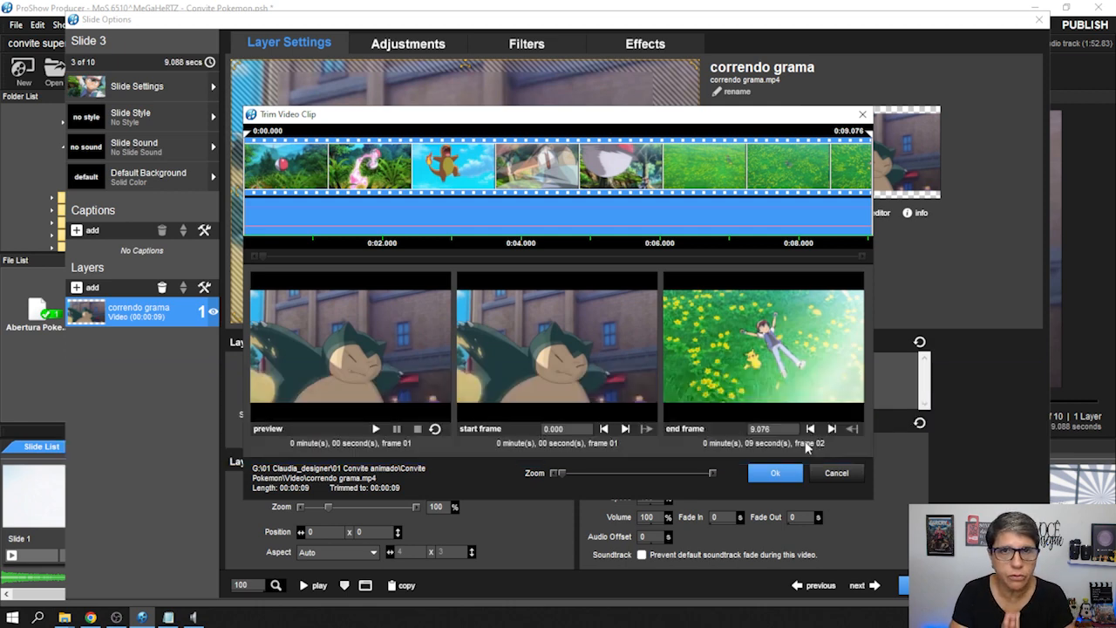
drag(295, 214, 369, 175)
click(376, 428)
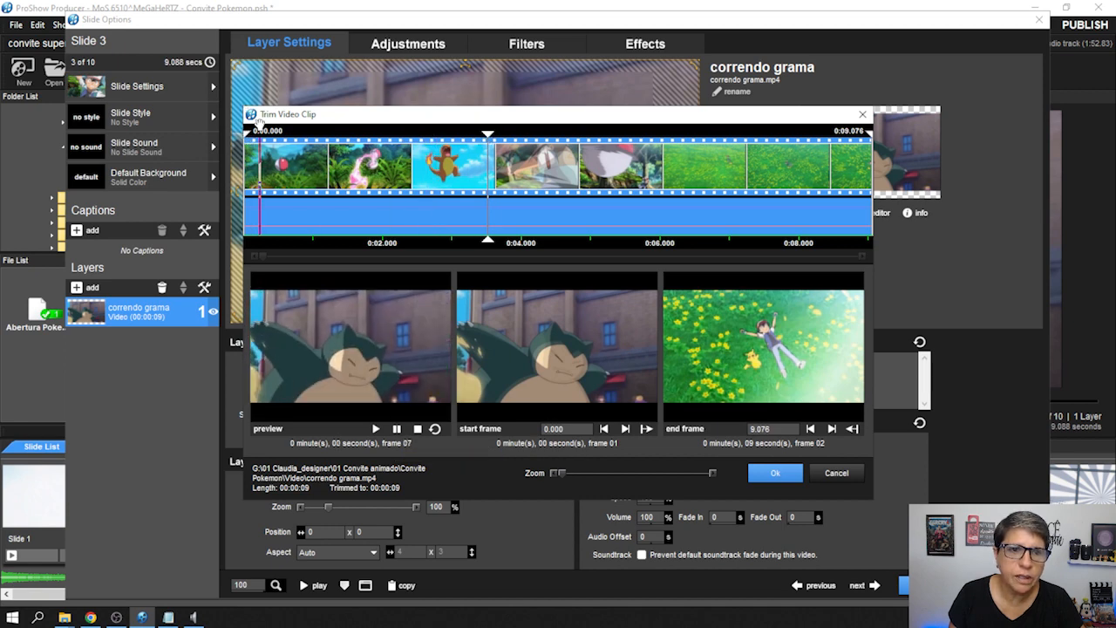
drag(249, 136, 442, 144)
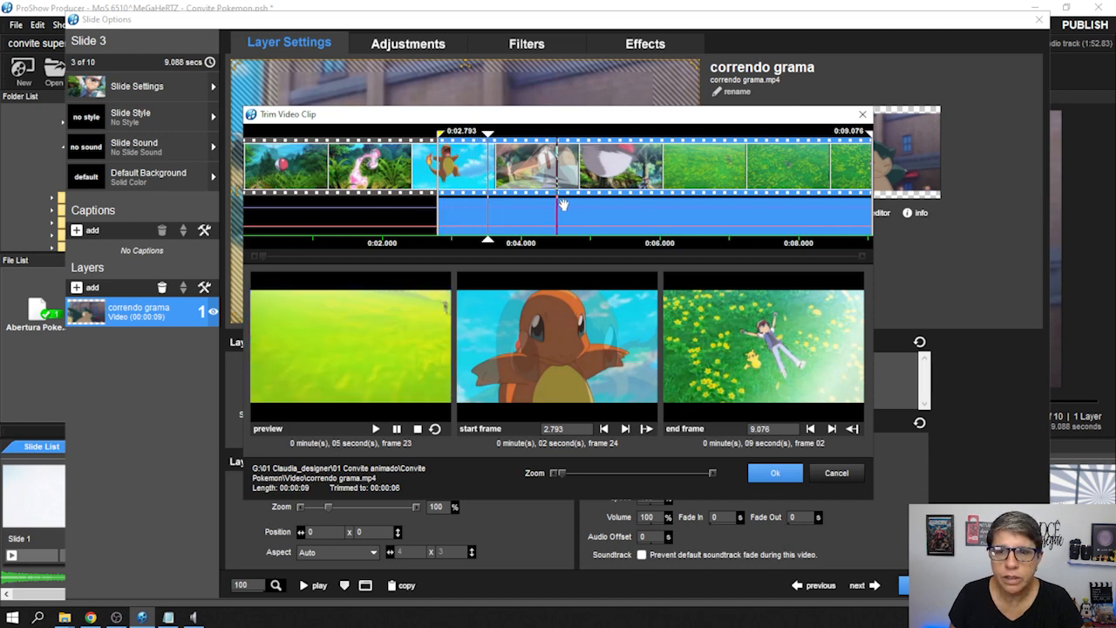
Set the clip's end frame to 8.784 and apply the trim
drag(869, 136, 828, 136)
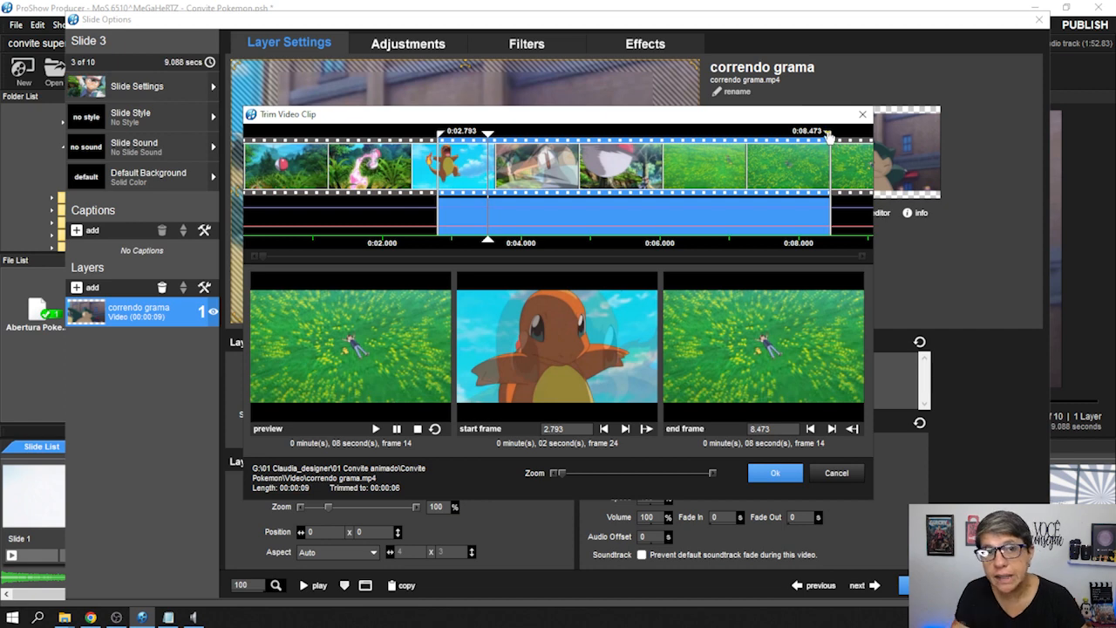
drag(828, 133, 822, 137)
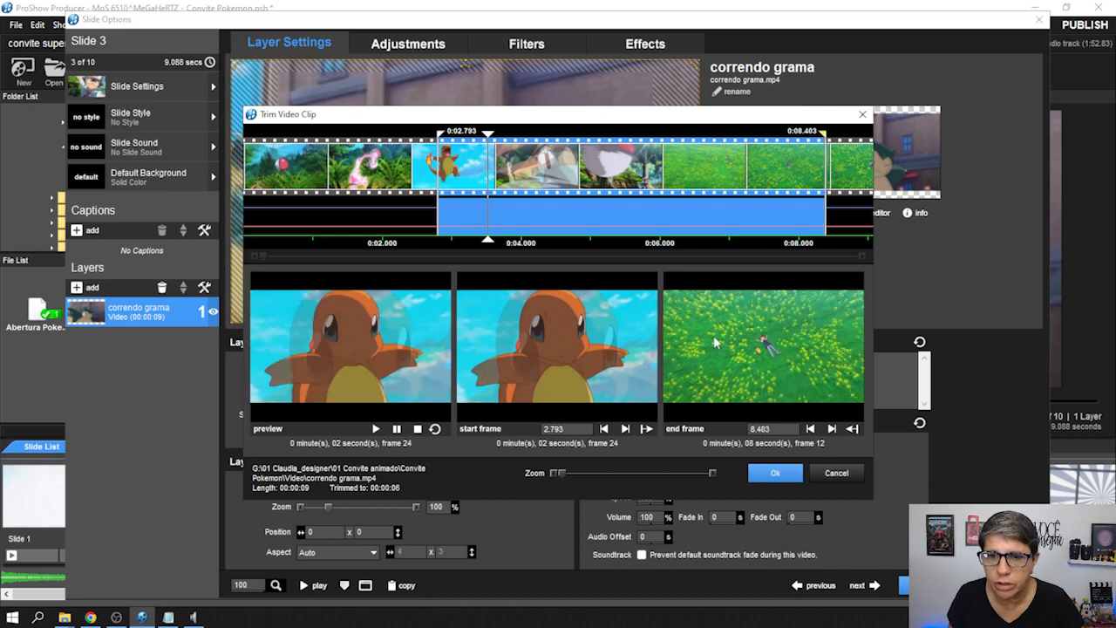
drag(828, 130, 857, 134)
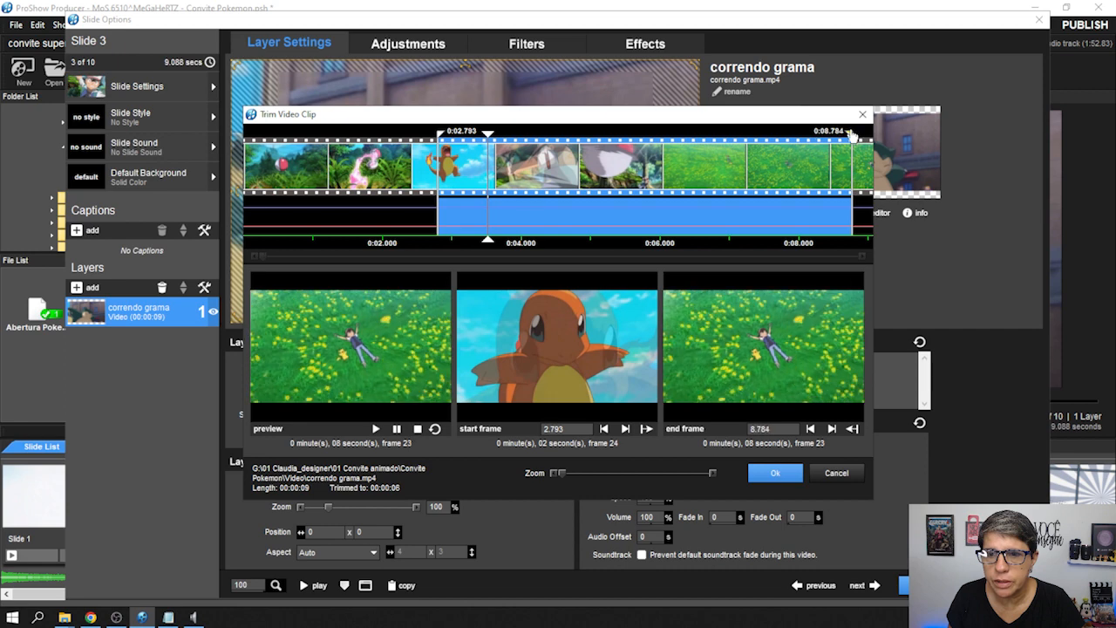
click(776, 472)
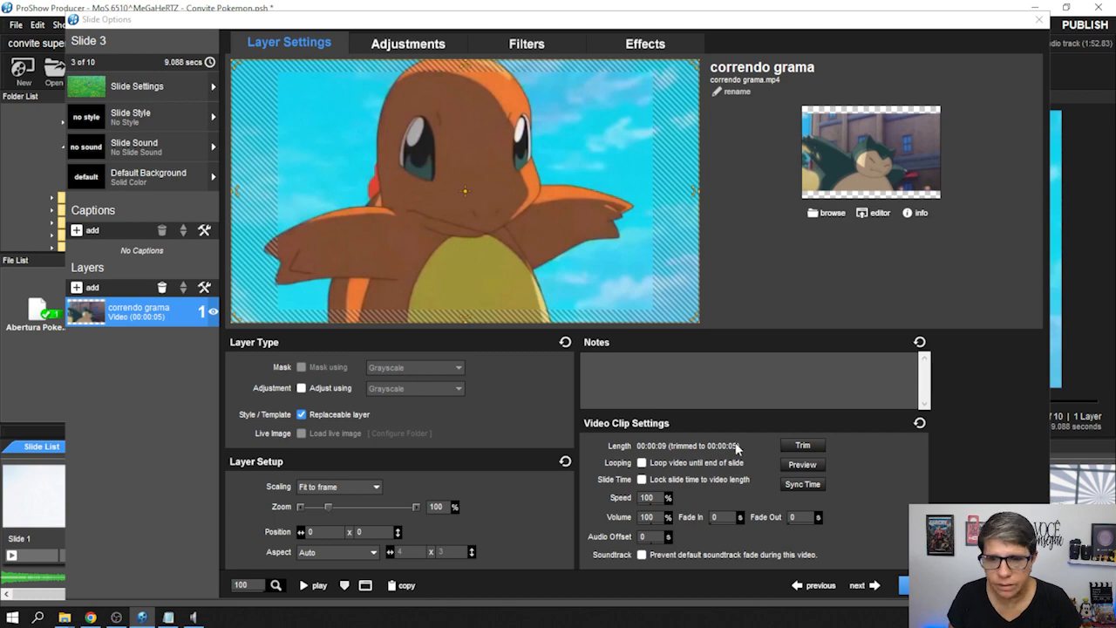
Sync slide 3's duration to the trimmed video and apply the slide options
drag(630, 21, 816, 23)
drag(590, 24, 704, 26)
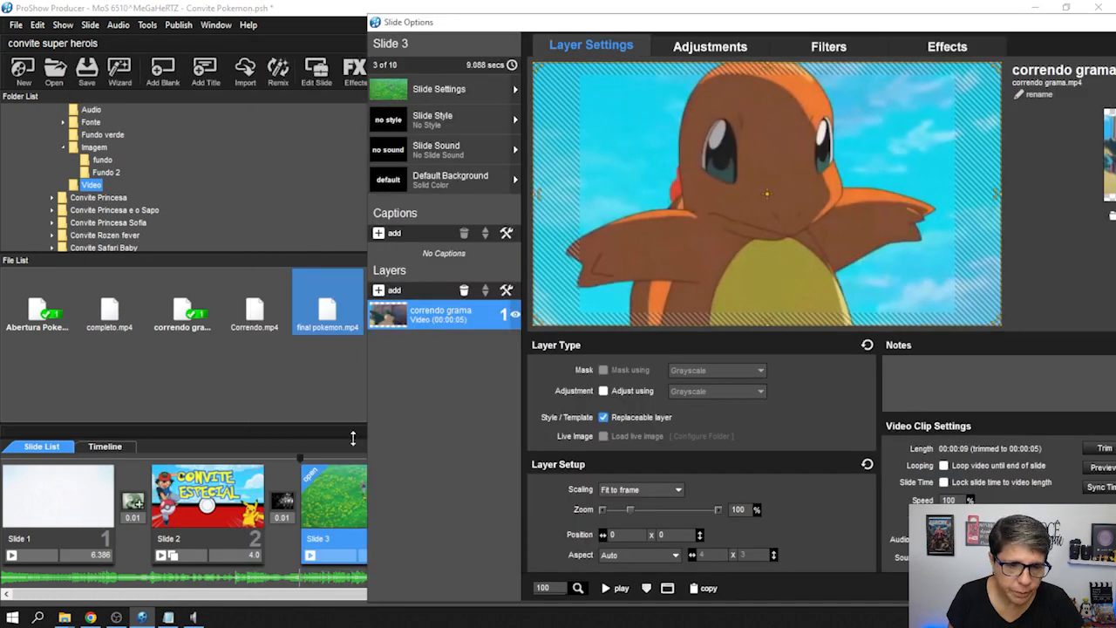
drag(546, 25, 678, 25)
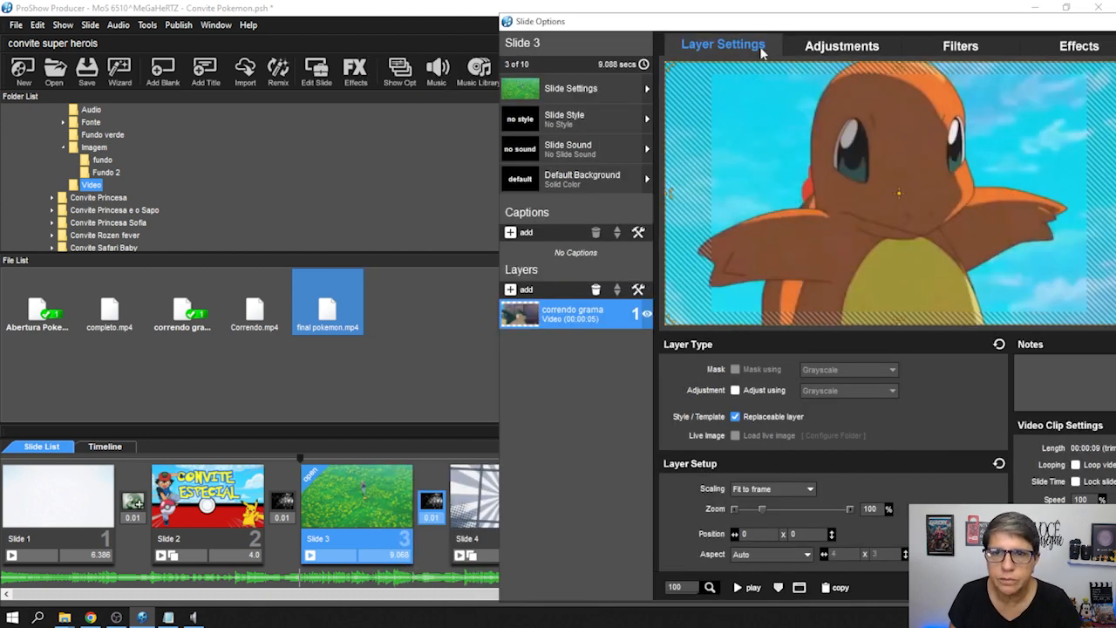
drag(770, 26, 435, 26)
drag(733, 25, 697, 14)
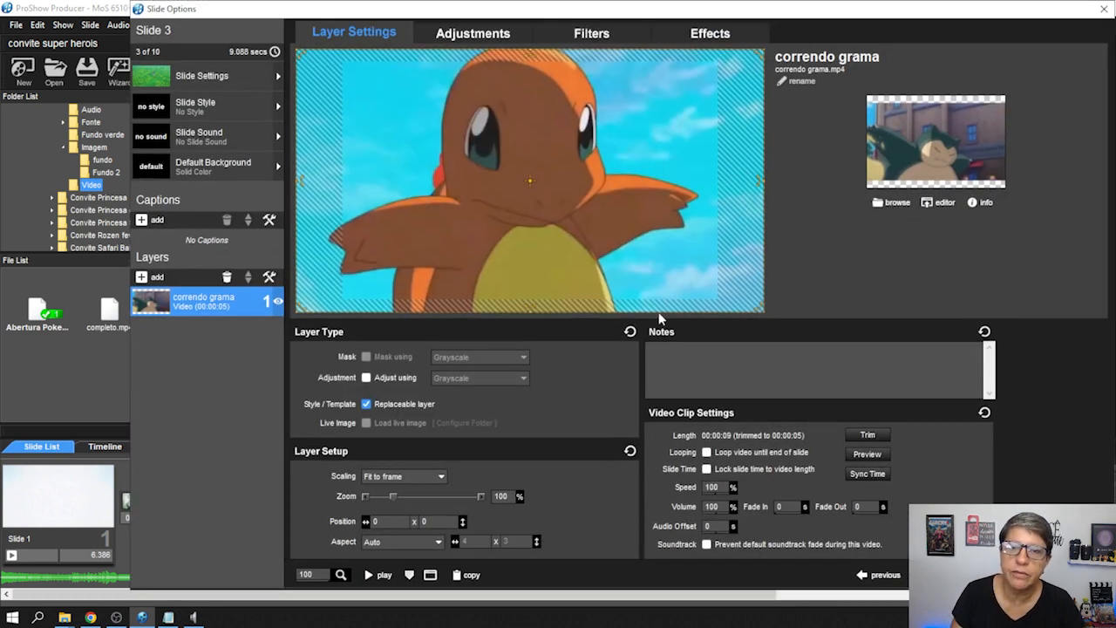
drag(617, 10, 610, 11)
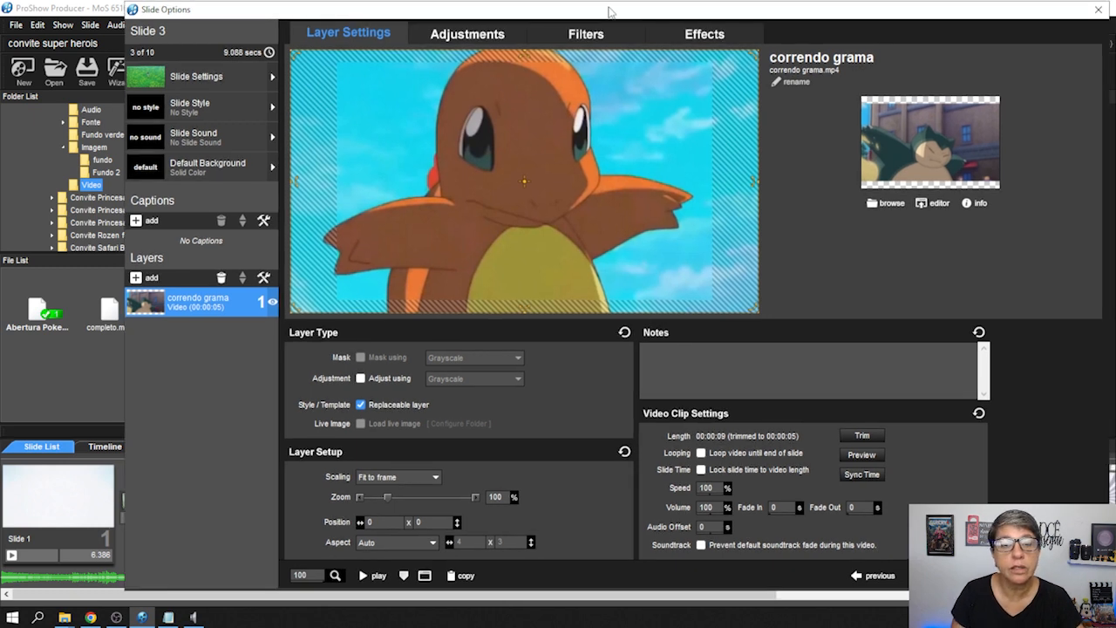
click(864, 473)
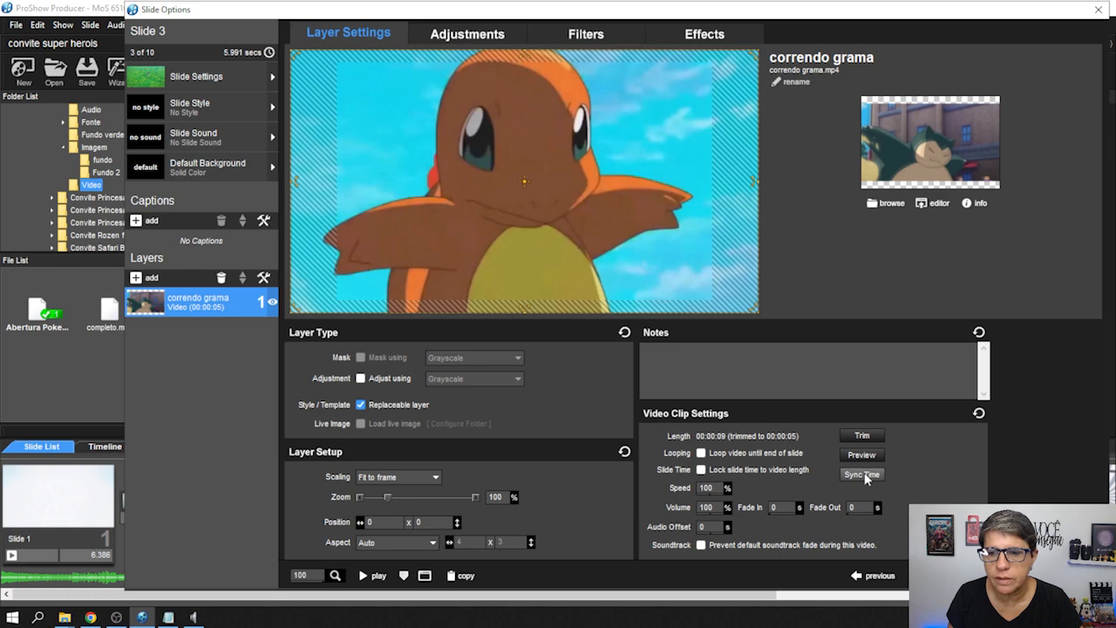
click(1003, 575)
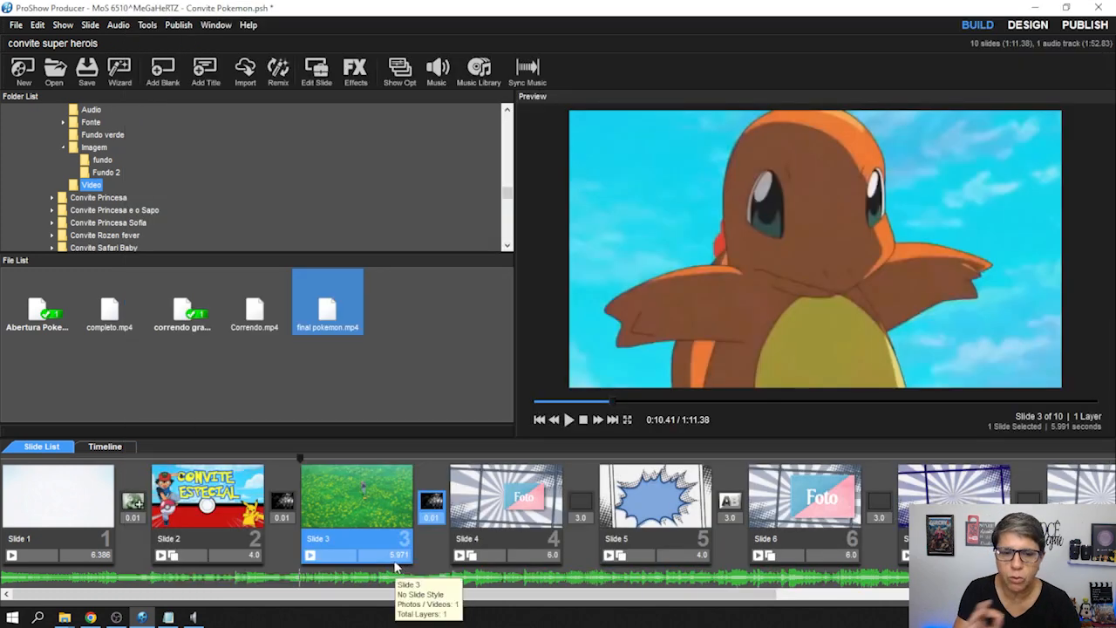
Play the show from the transition before slide 3 and examine the end of the trimmed clip
click(296, 460)
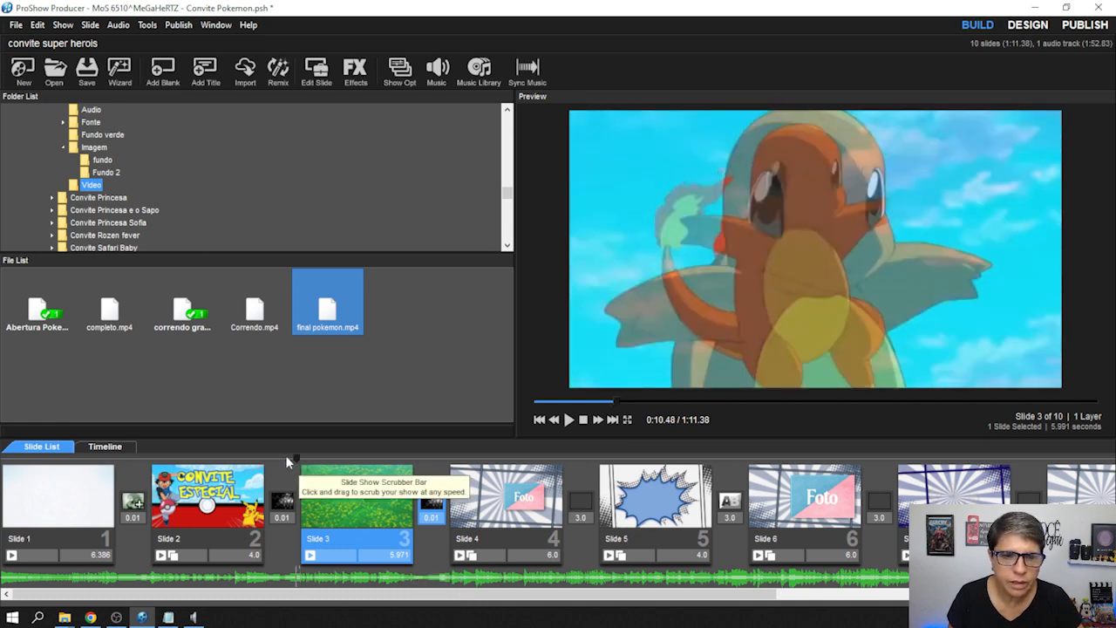
click(284, 459)
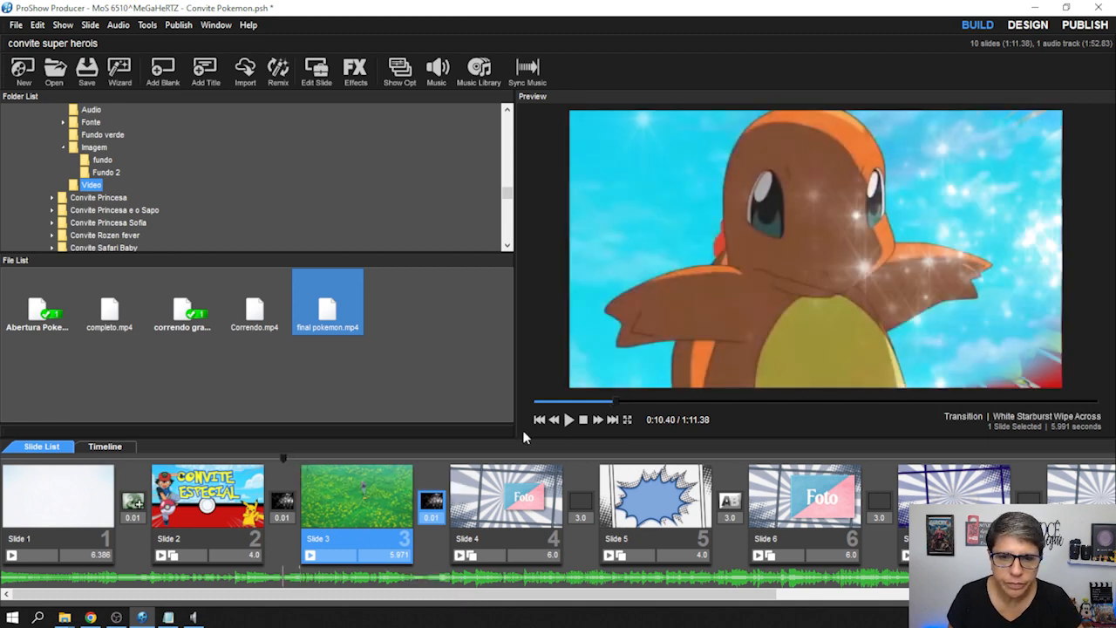
click(569, 420)
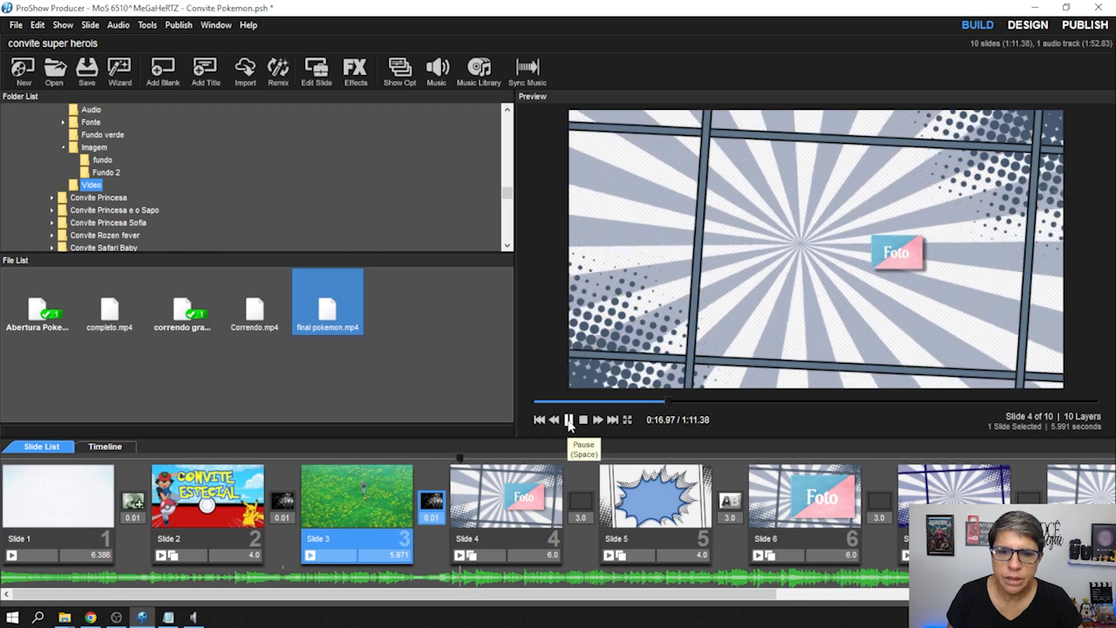
click(569, 419)
click(415, 457)
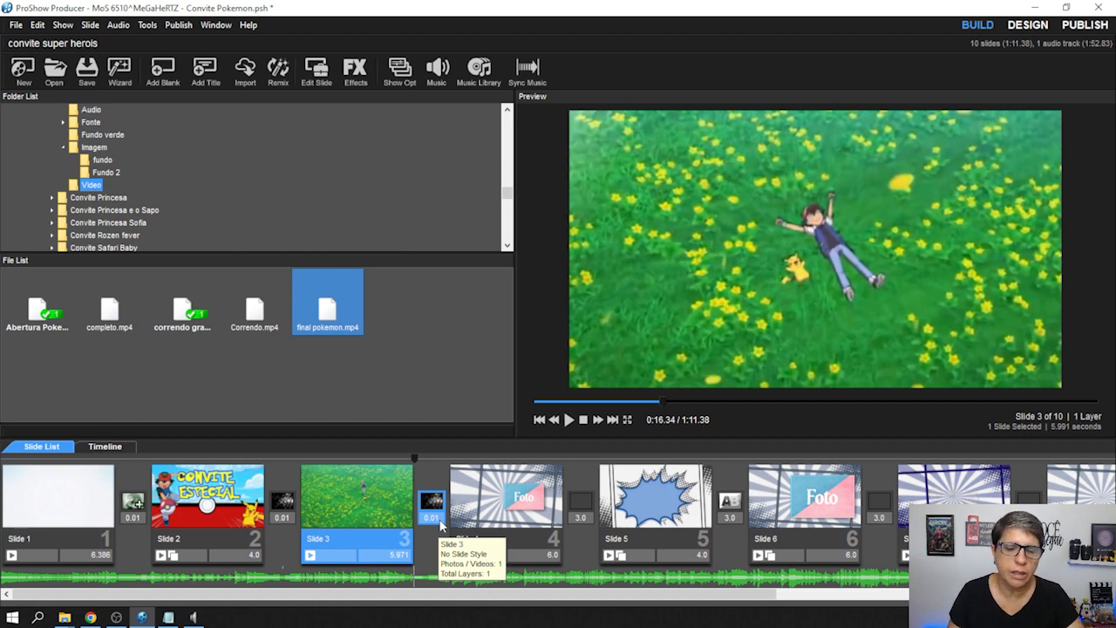
Replace the transitions before and after slide 3 with Crossfade (Blend) - Linear and play back the slide
double_click(289, 504)
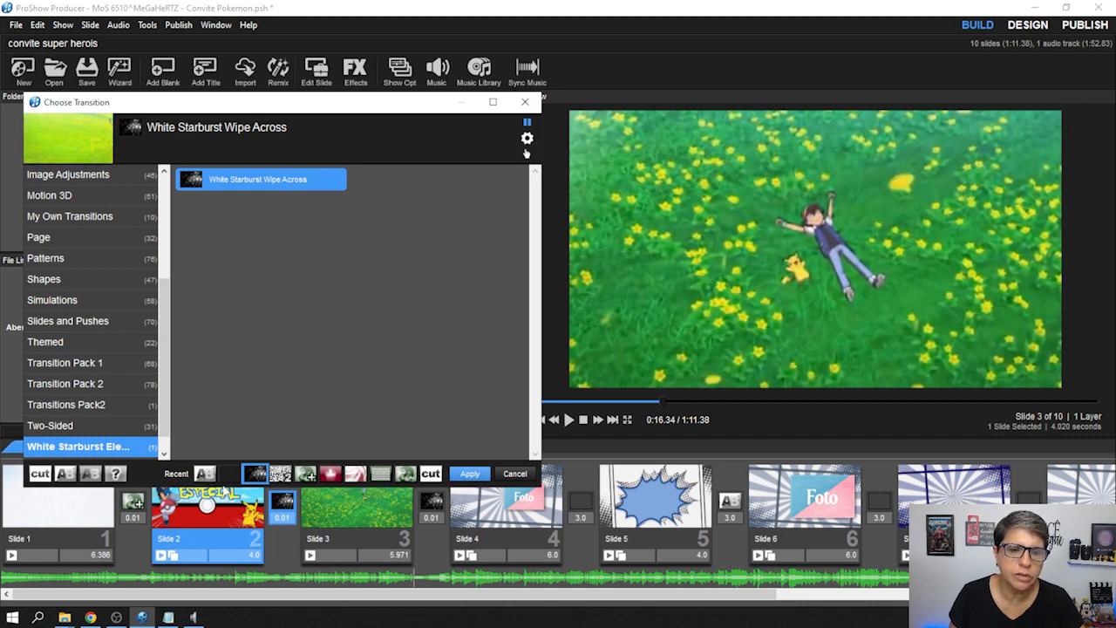
key(Escape)
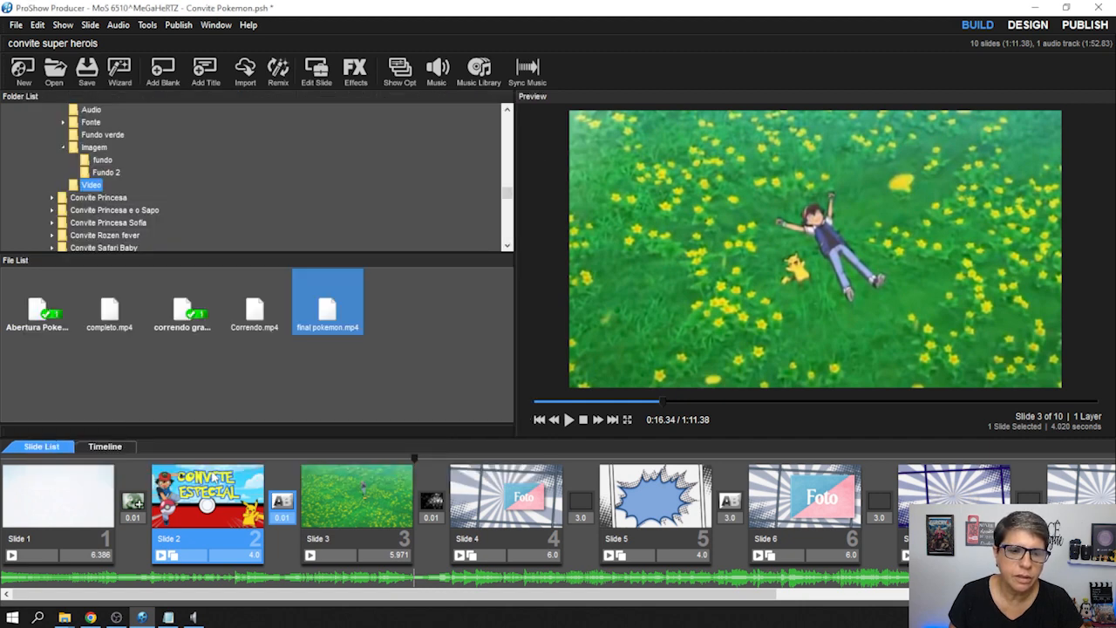
click(436, 506)
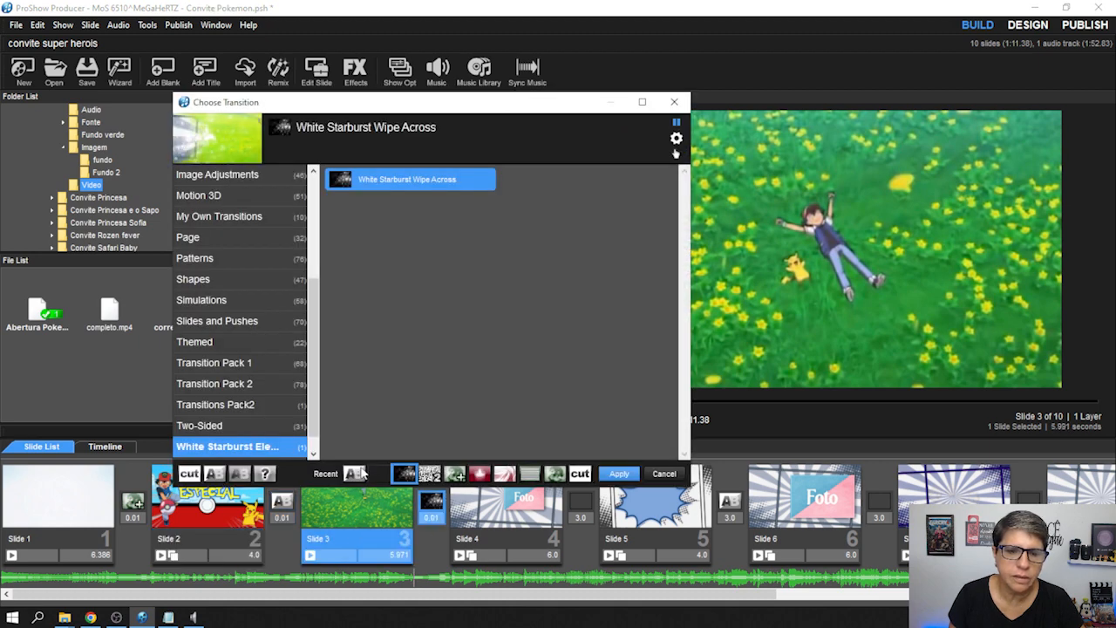
click(361, 468)
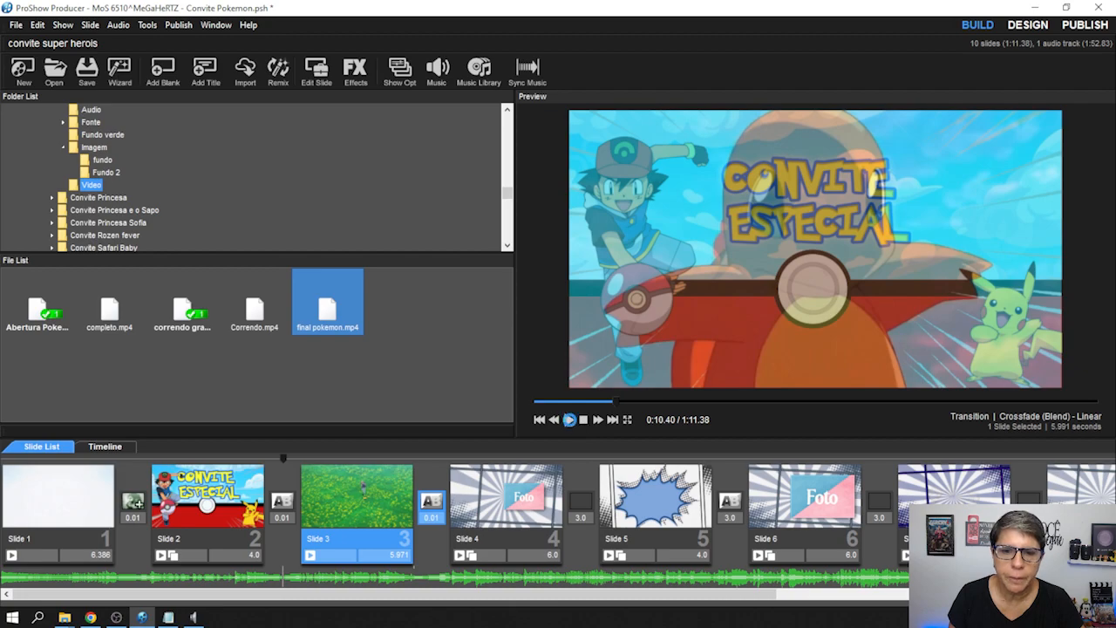
click(569, 419)
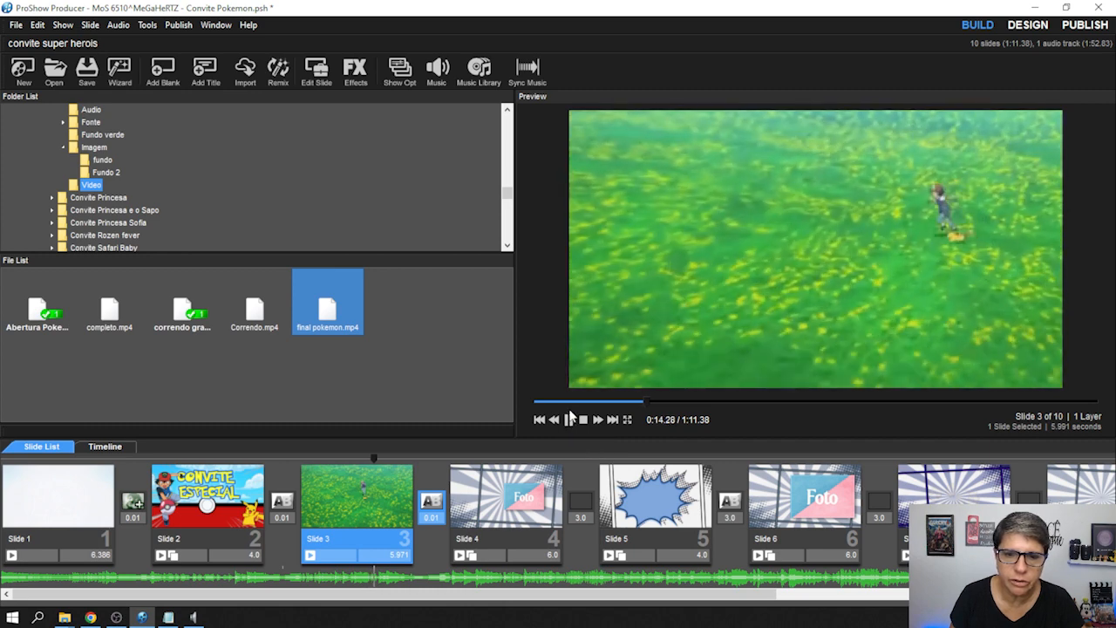
click(306, 459)
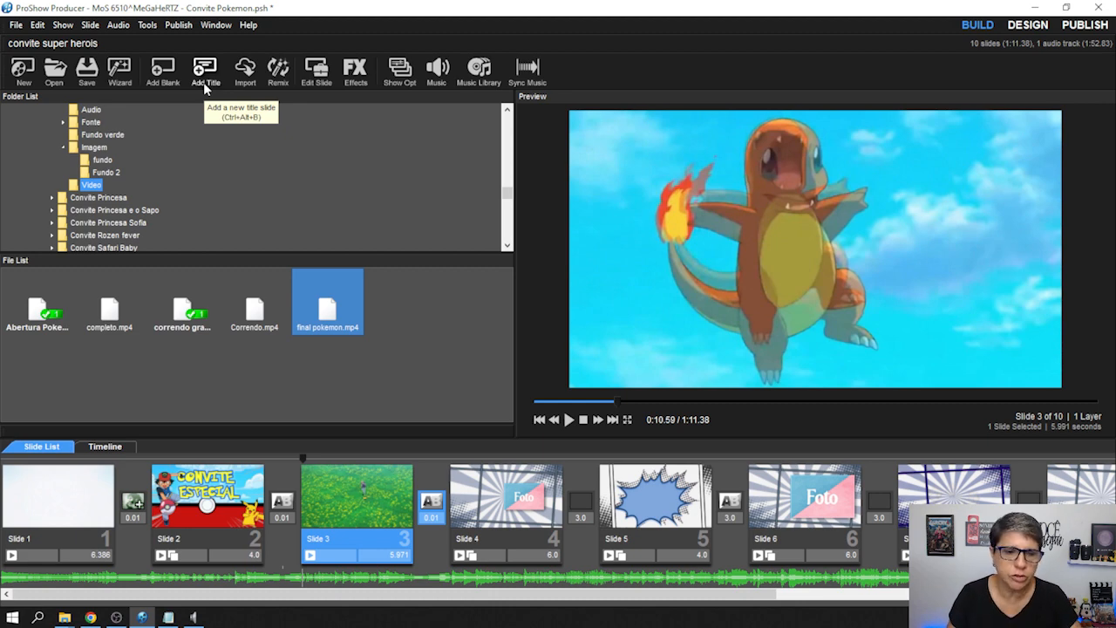
Insert the video clip "robos - Eu vou ser pai...mp4" from the Robos folder as a slide after slide 4
click(66, 618)
click(177, 570)
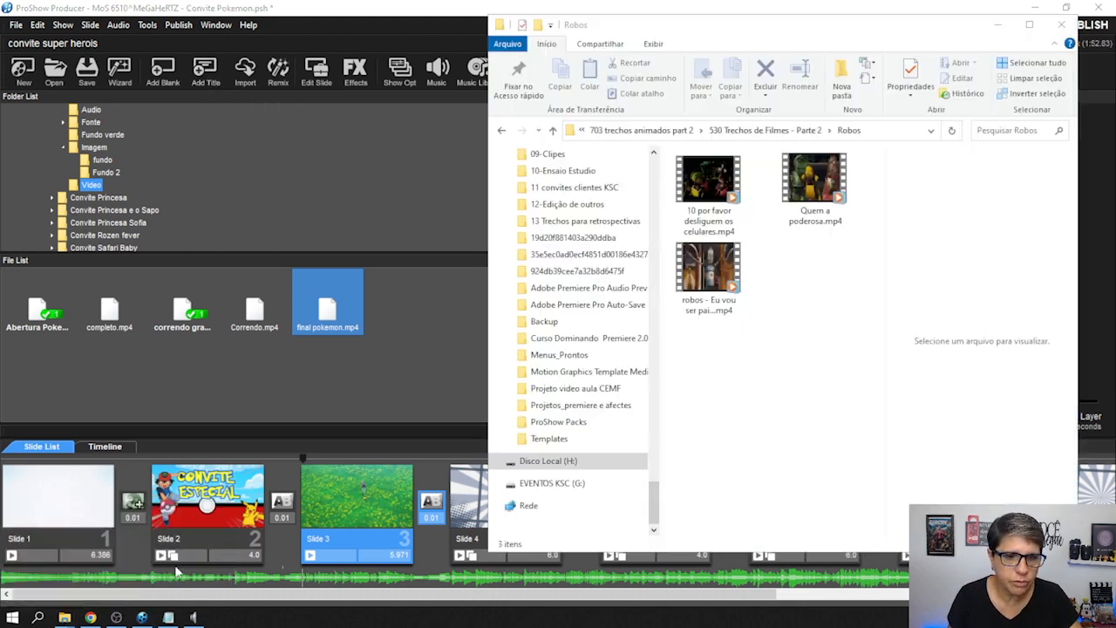
drag(708, 29, 726, 28)
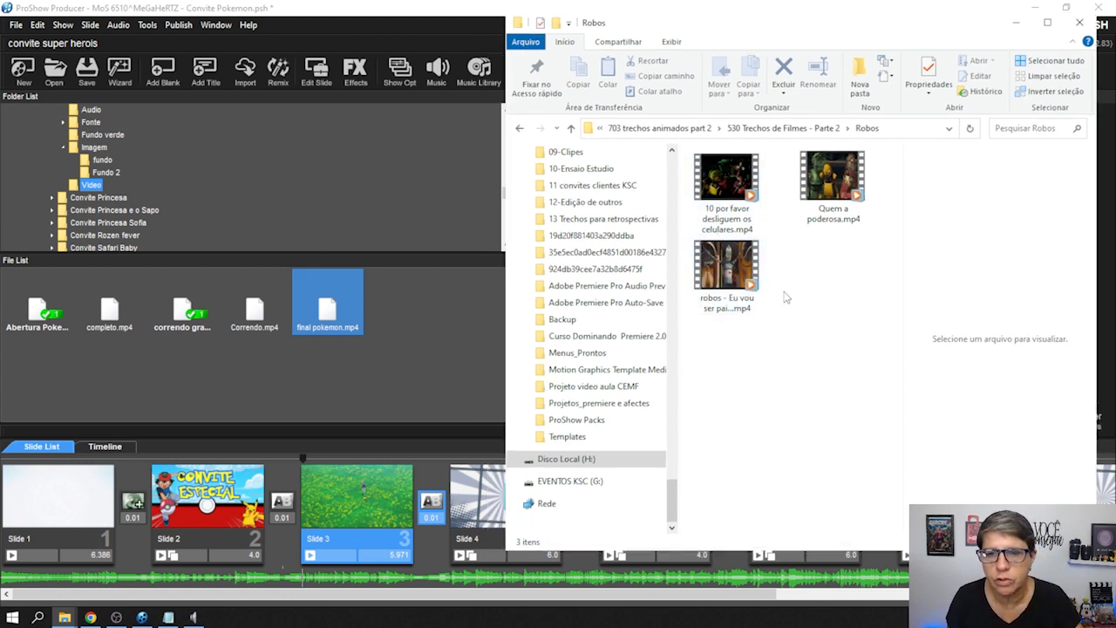
drag(767, 35, 854, 35)
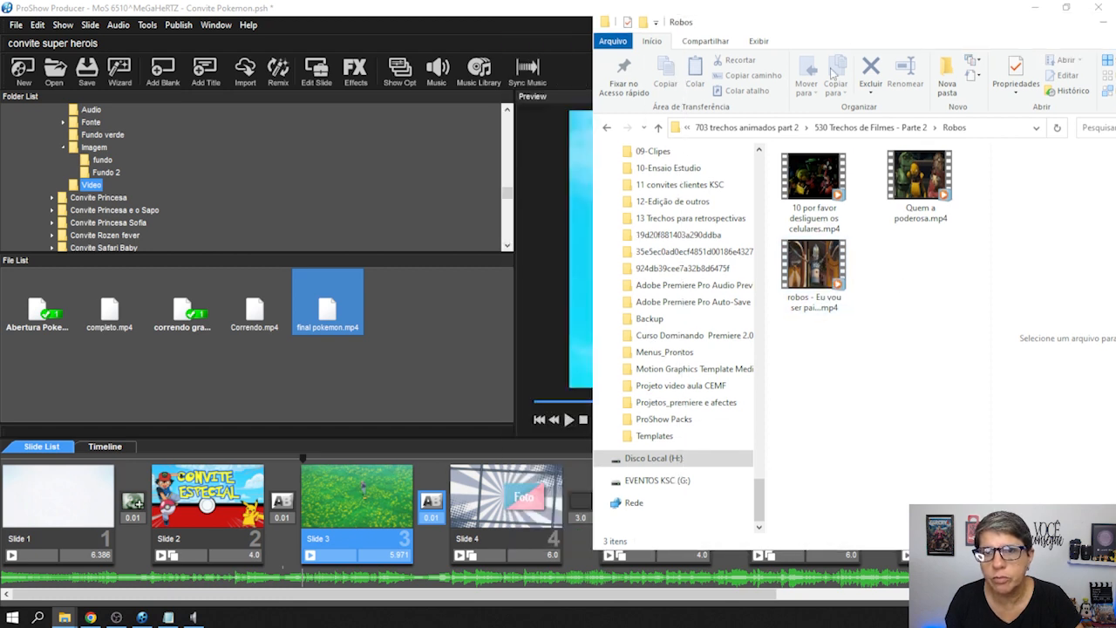
drag(818, 275, 588, 469)
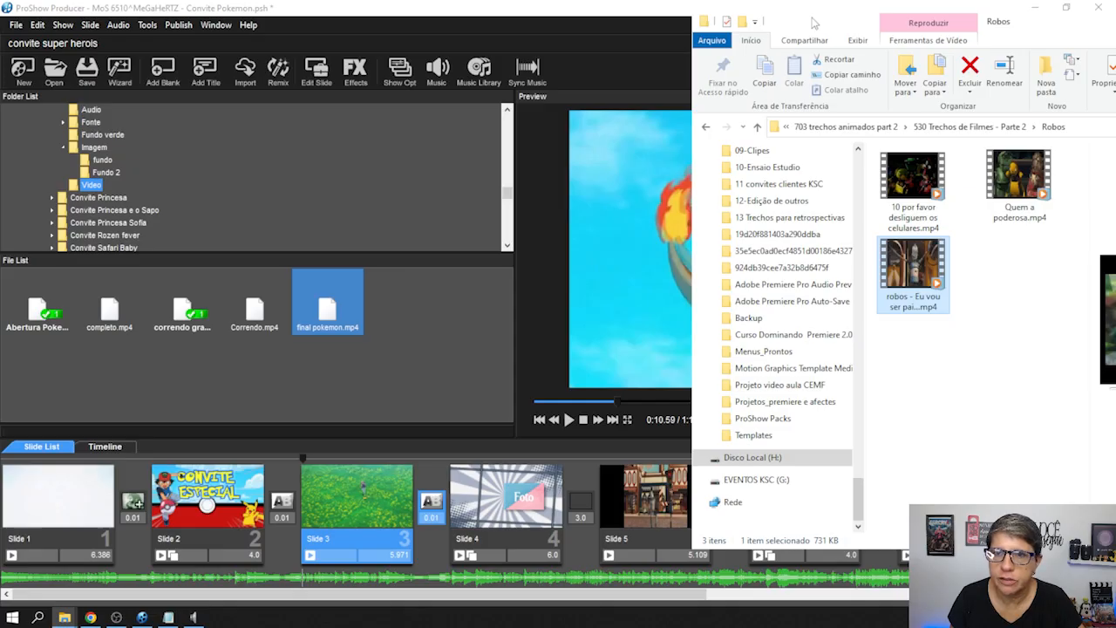
drag(813, 23, 485, 35)
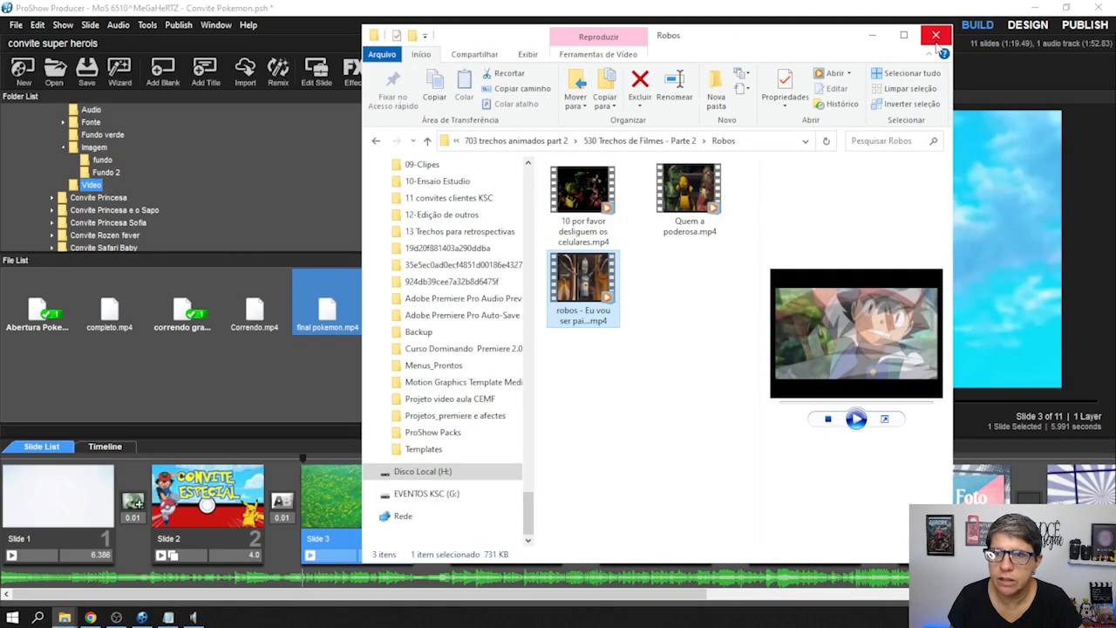
click(873, 37)
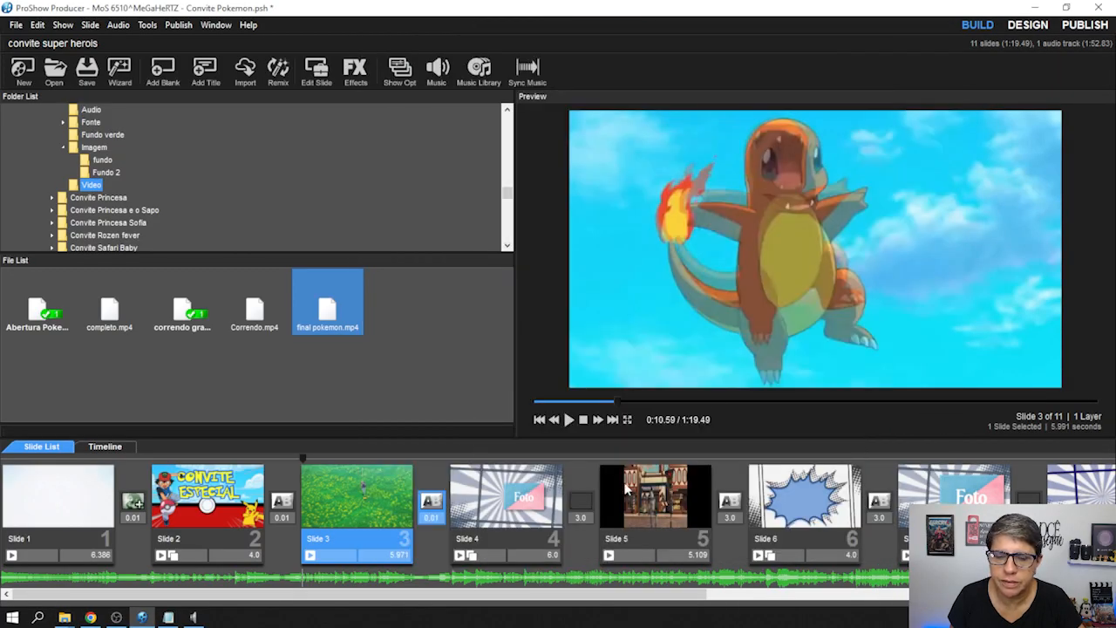
Play slide 5 from its start and listen to how the clip's sound mixes with the soundtrack
click(599, 454)
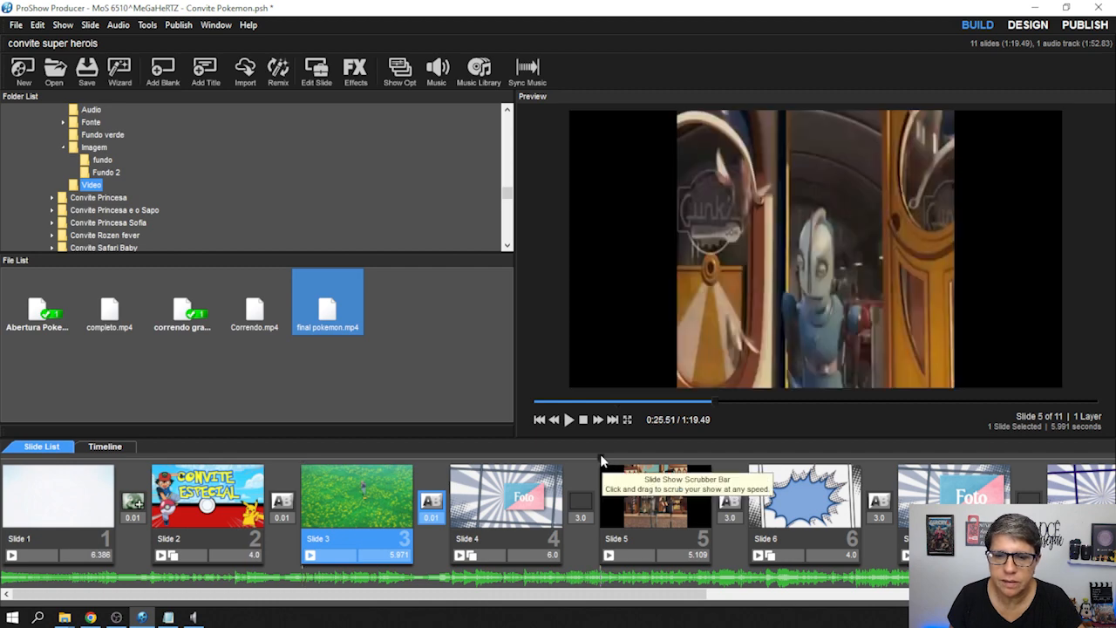
click(568, 419)
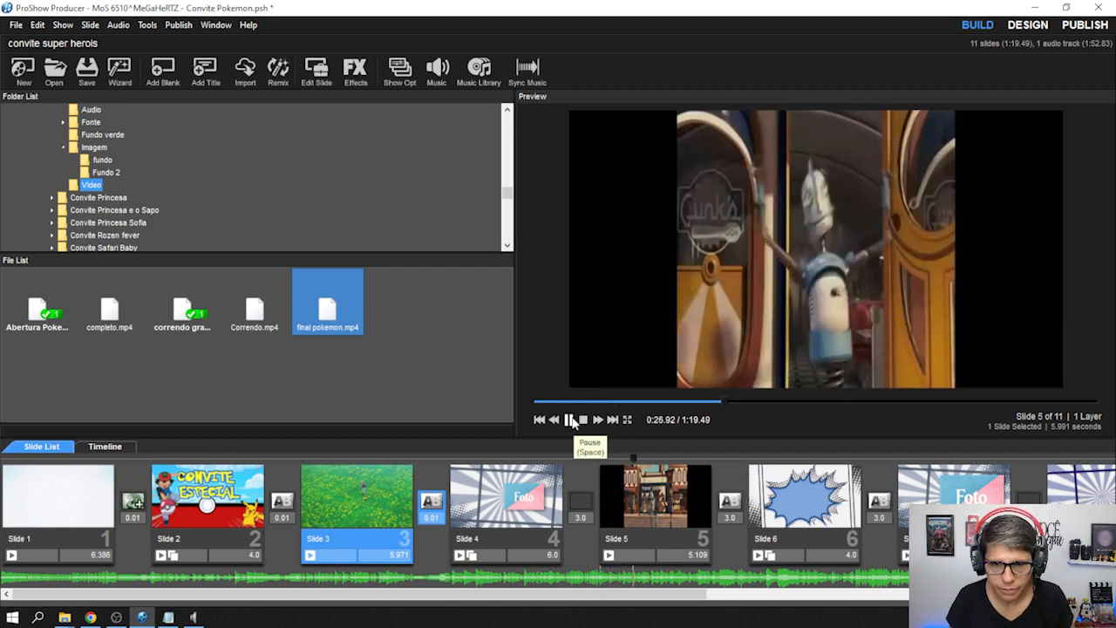
click(571, 420)
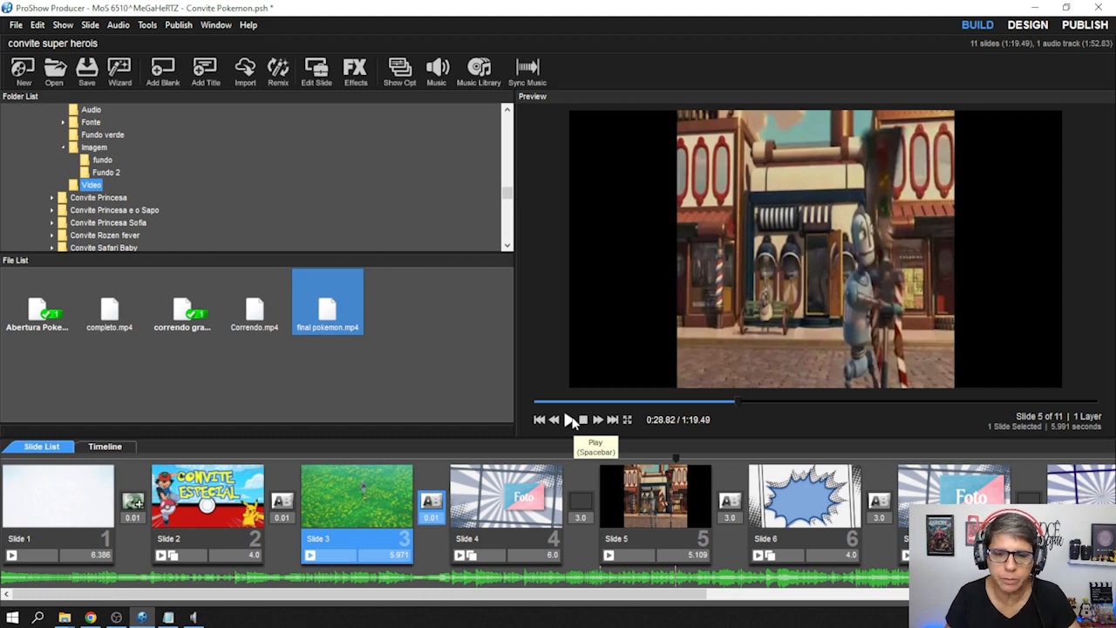
Open the soundtrack's volume setting for playback during other sounds, and play back slide 5
double_click(645, 576)
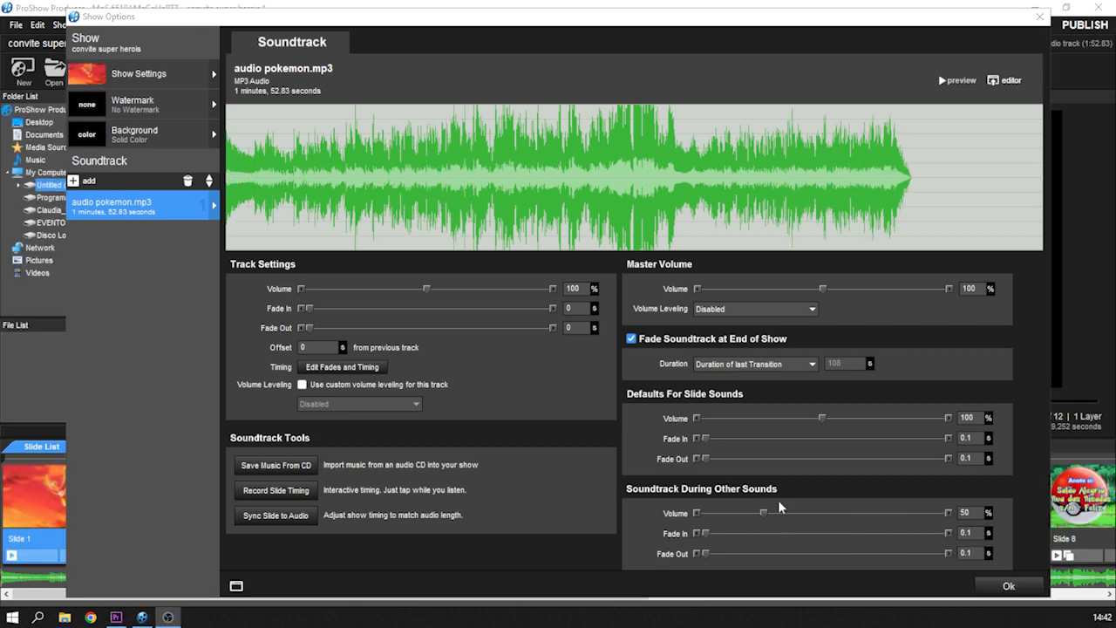
click(972, 512)
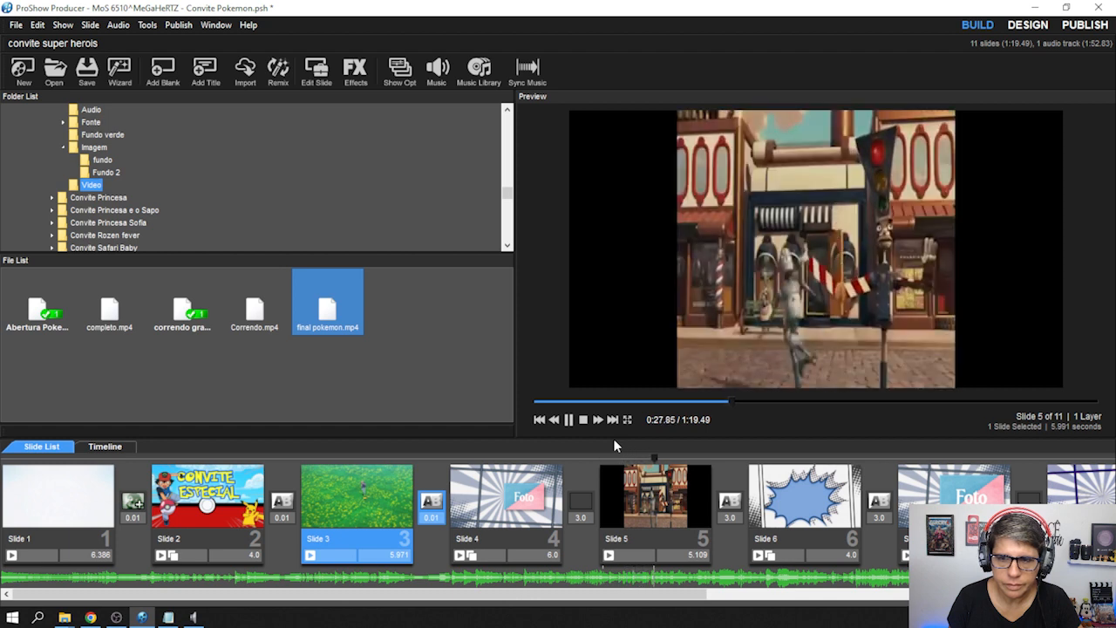
click(568, 419)
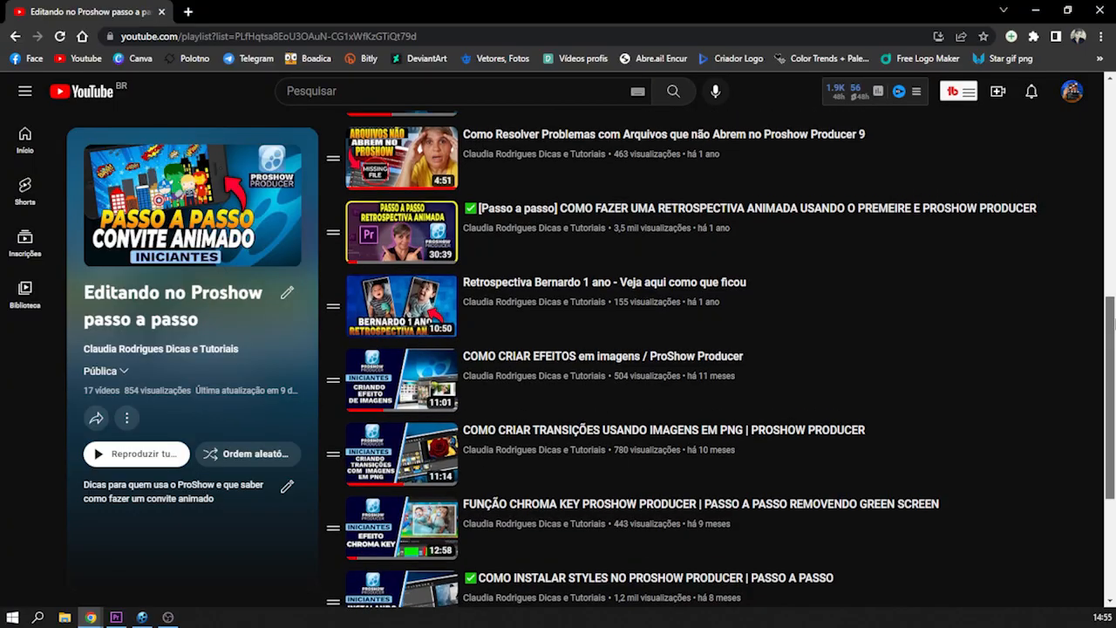
scroll(720, 358, up, 2)
scroll(720, 358, up, 3)
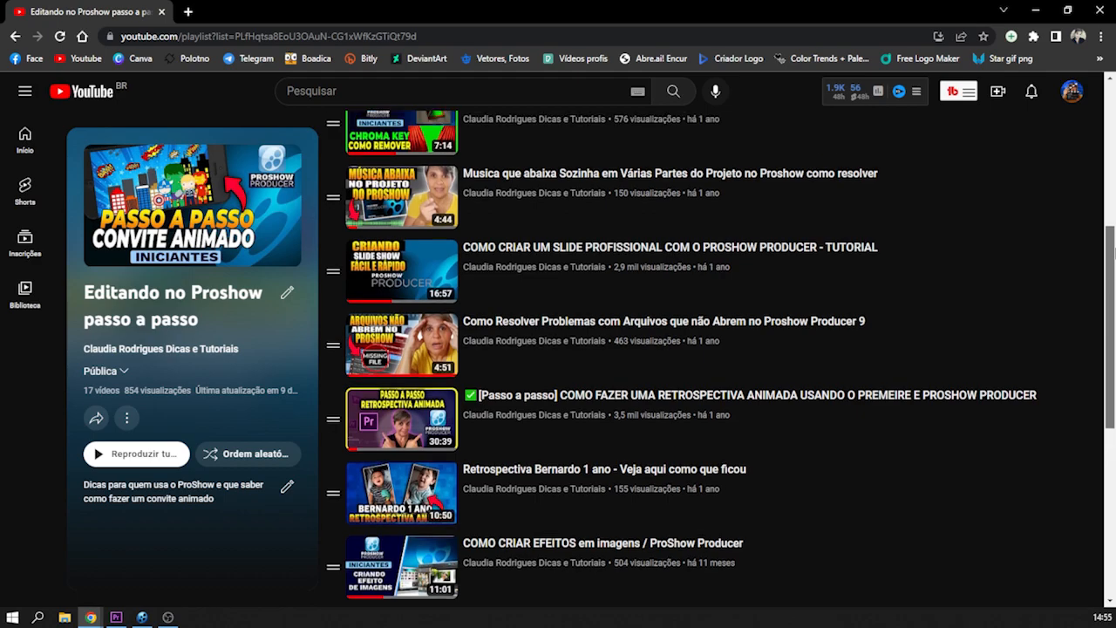
drag(1115, 201, 1114, 420)
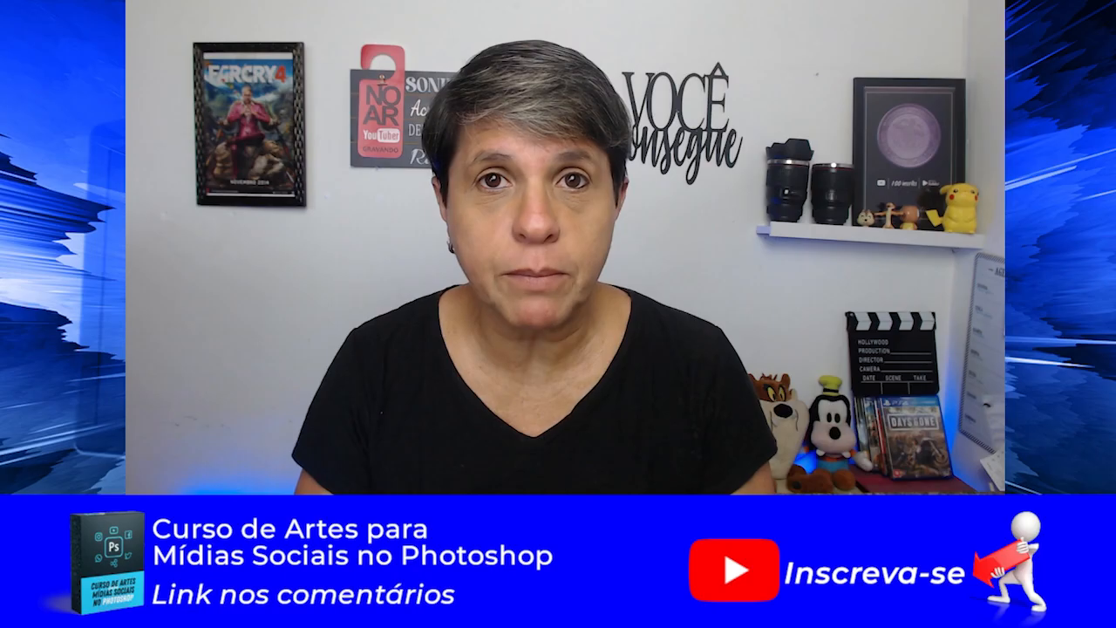